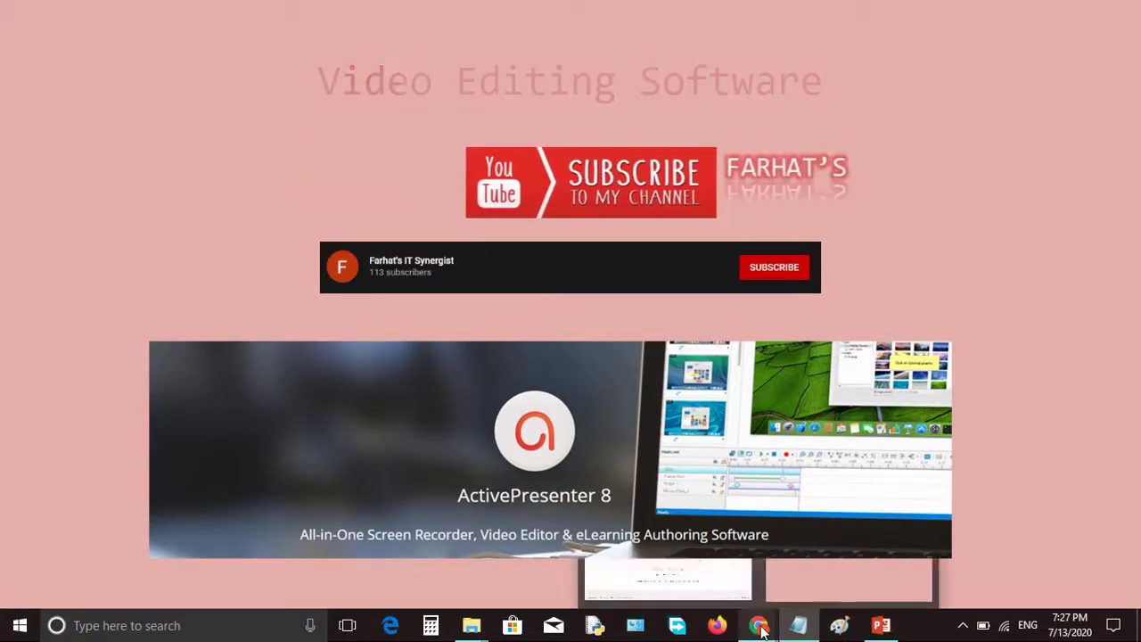
# Search Google for 'activepresenter'.
pyautogui.click(715, 583)
pyautogui.click(558, 336)
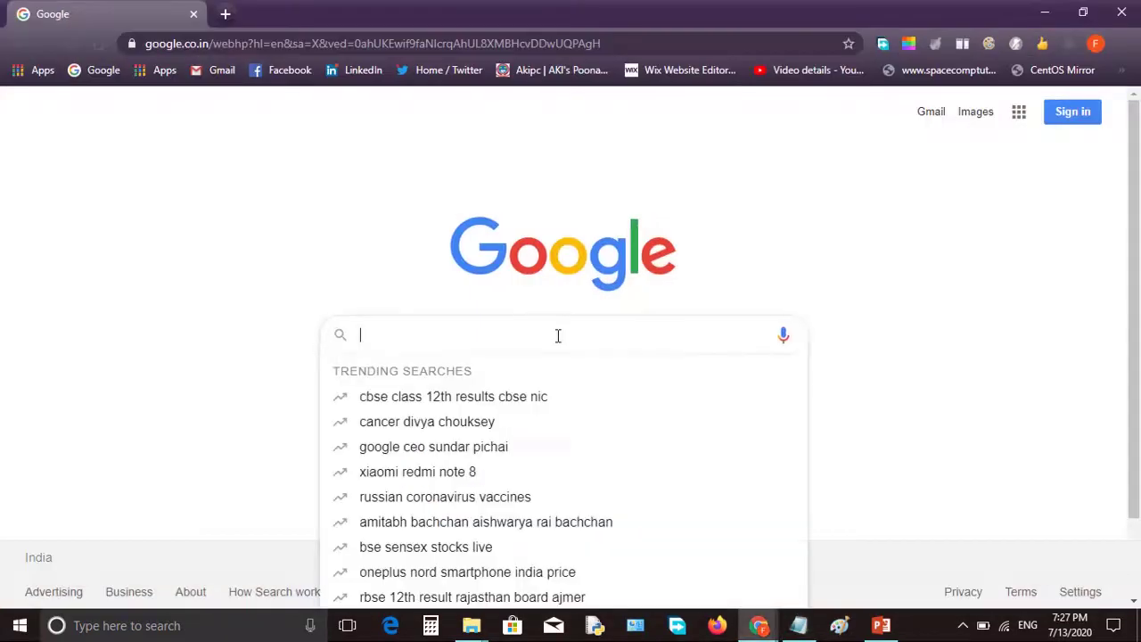
pyautogui.write('activ')
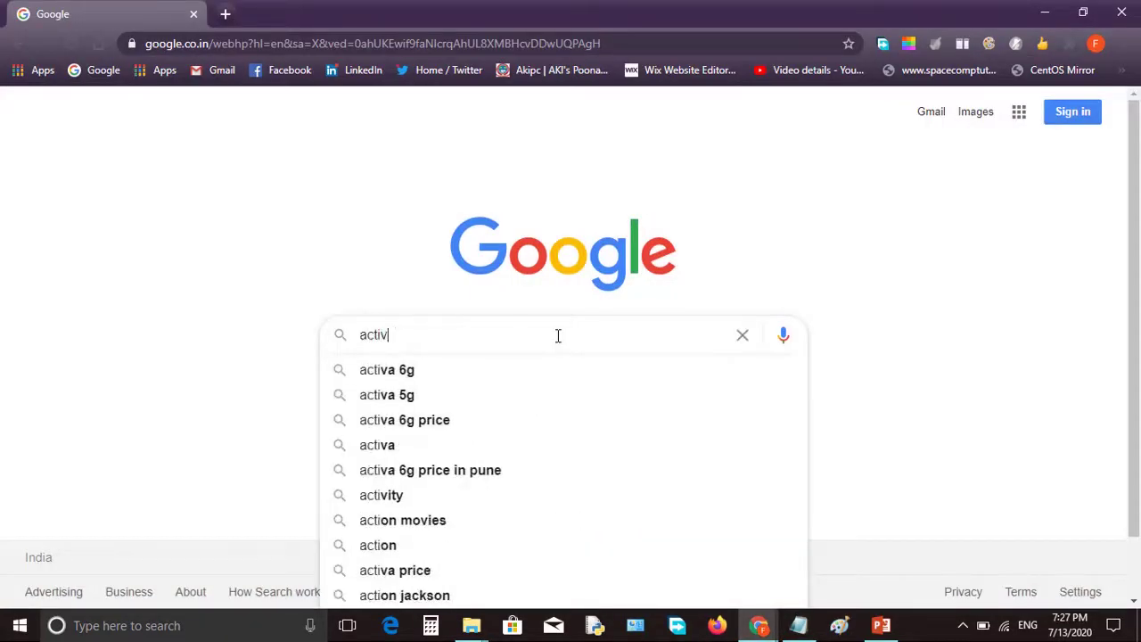
pyautogui.write('epre')
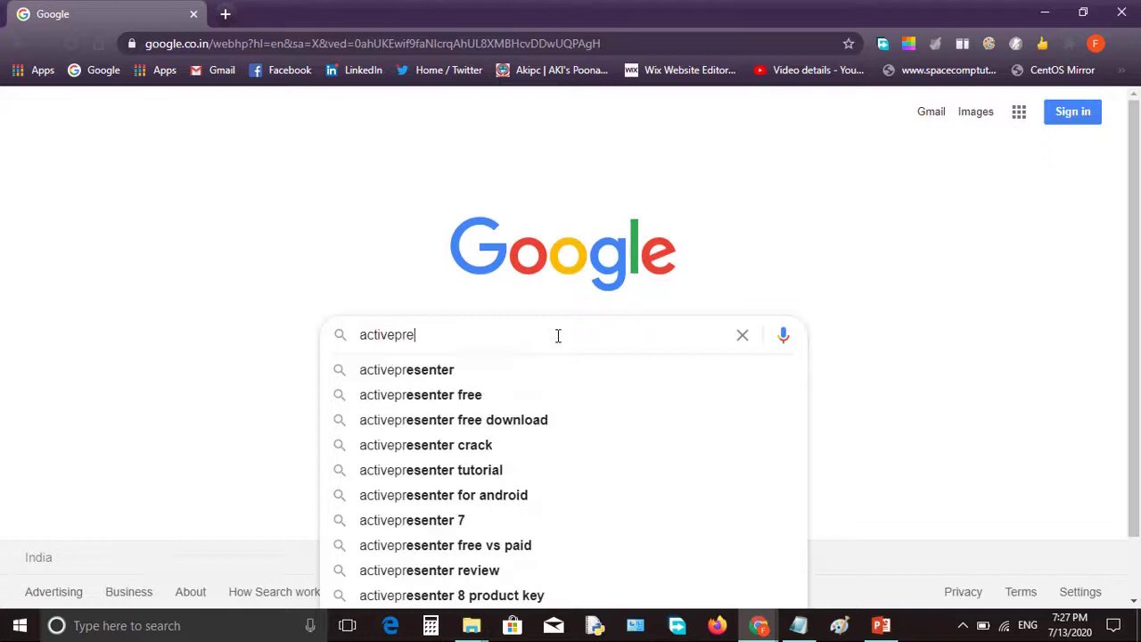
pyautogui.write('senter')
pyautogui.press('Return')
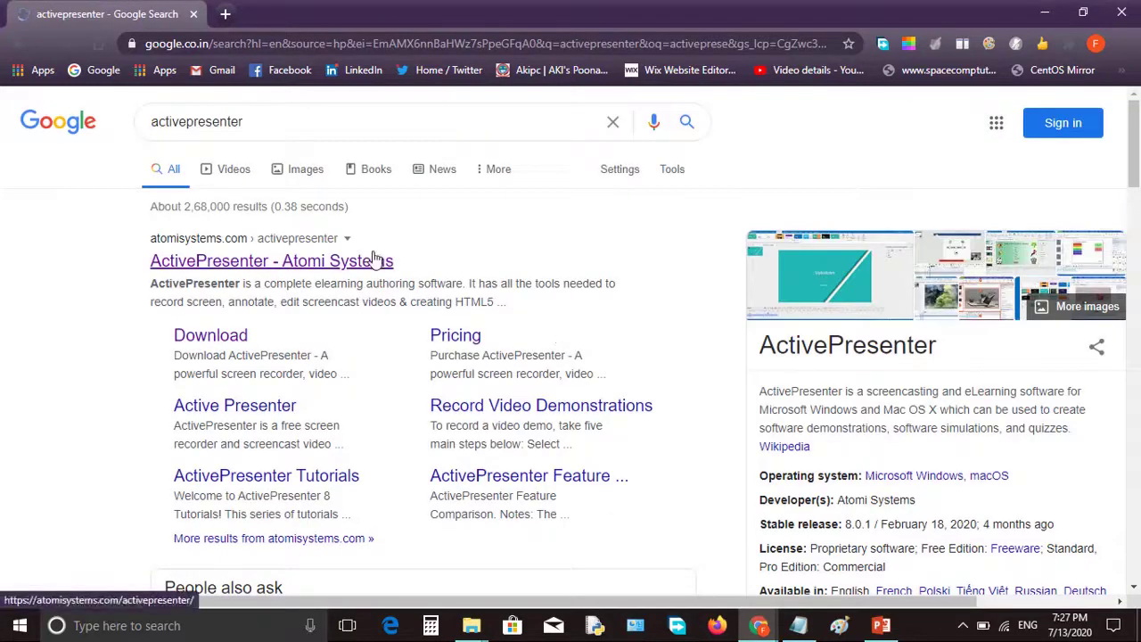
# Follow the Atomi Systems ActivePresenter result to its Download ActivePresenter page.
pyautogui.click(377, 258)
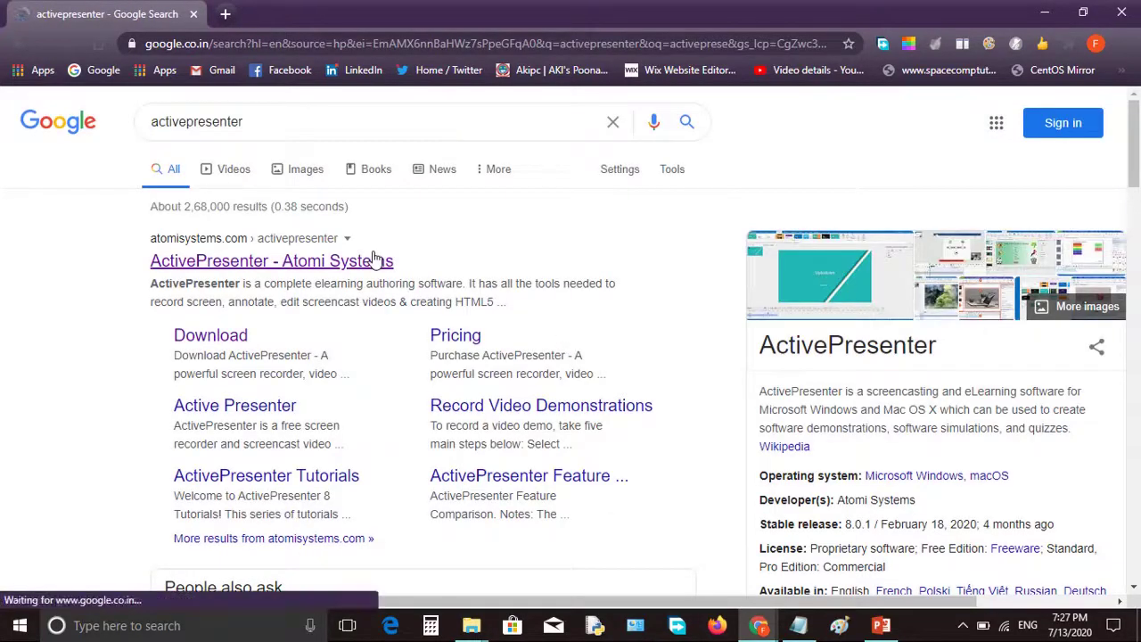
pyautogui.click(288, 272)
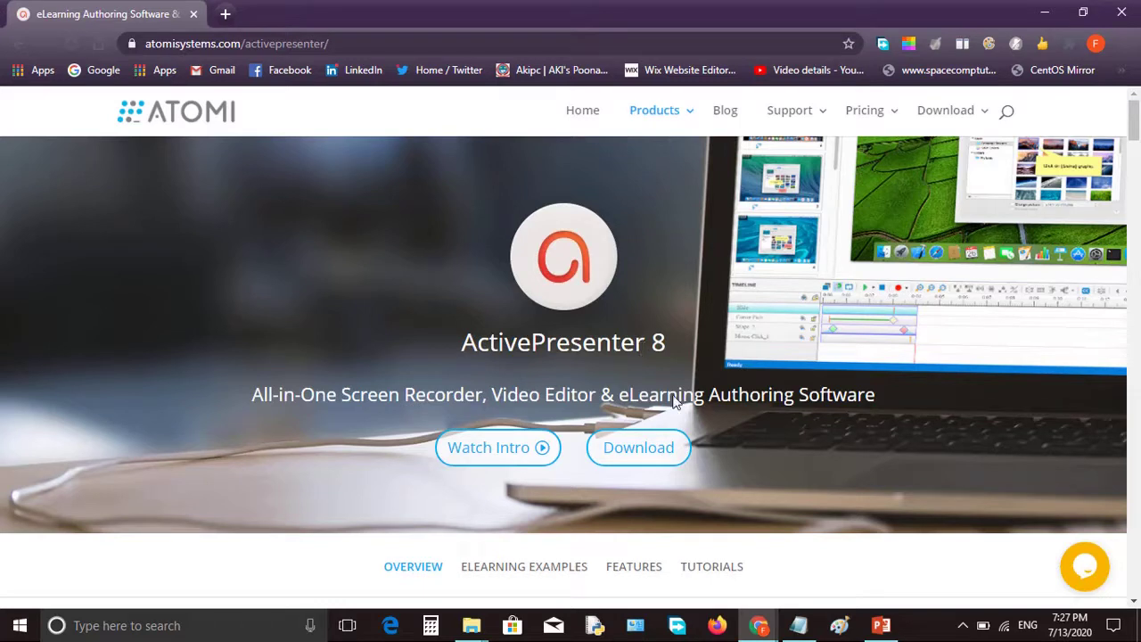
pyautogui.click(630, 454)
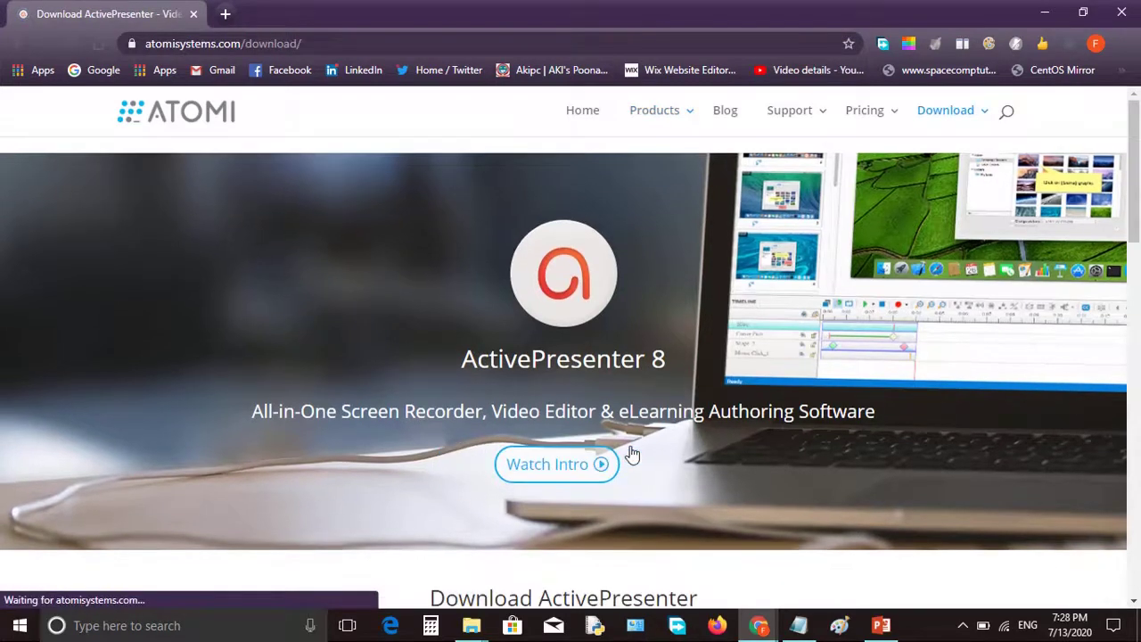
# Review the ActivePresenter 8.0.7 version list, noting its 64-bit-only Windows requirement.
pyautogui.scroll(-1, 630, 450)
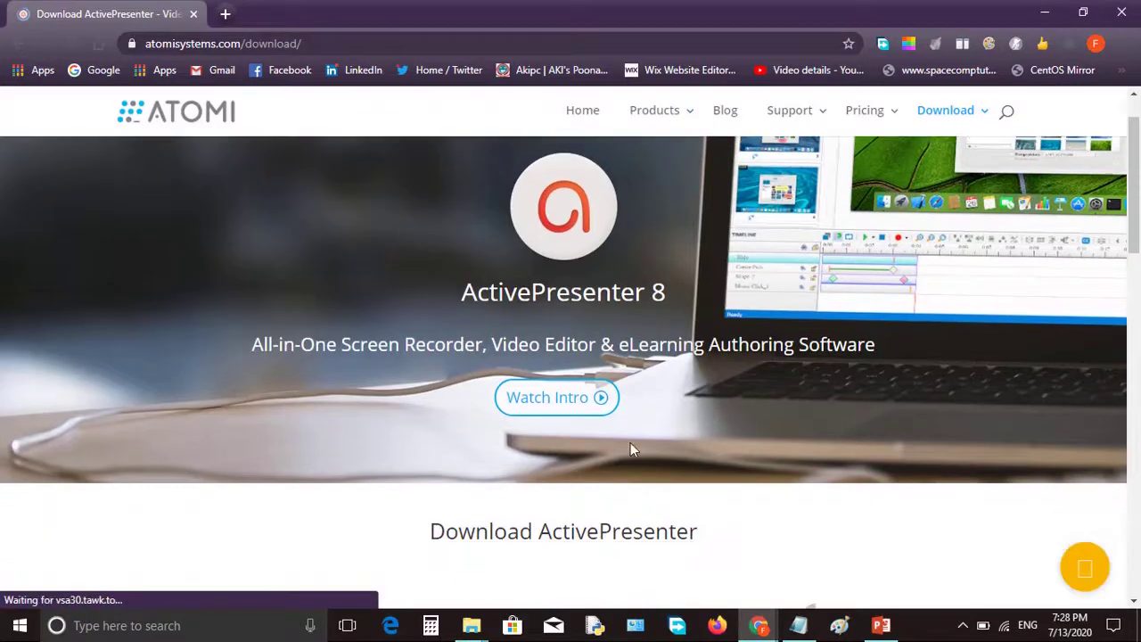
pyautogui.scroll(-2, 631, 450)
pyautogui.scroll(-2, 630, 451)
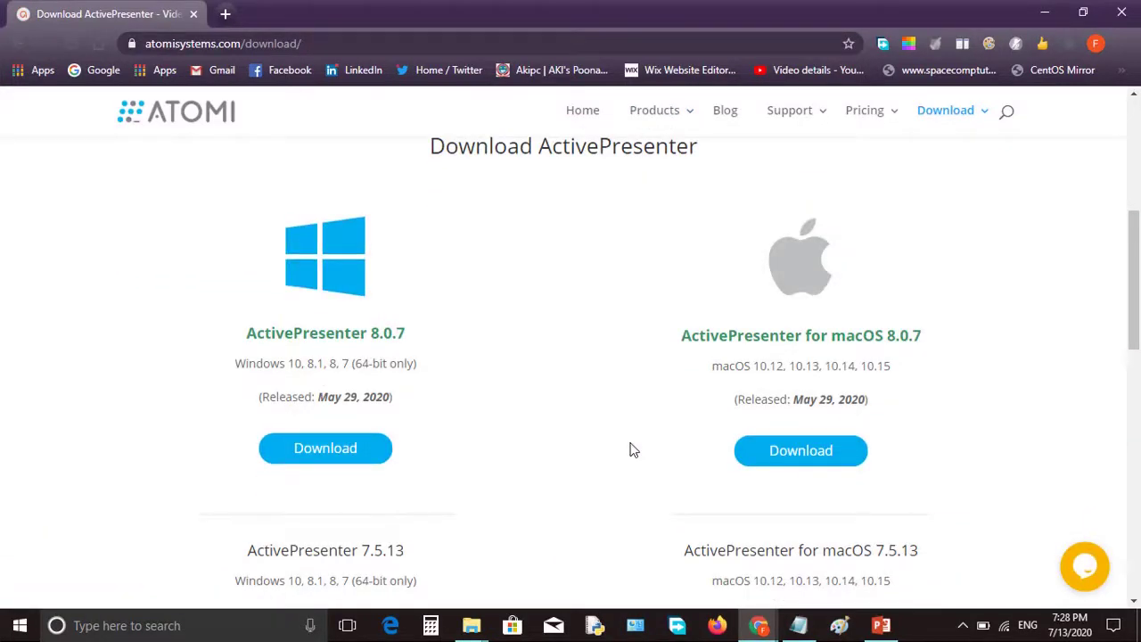
pyautogui.scroll(-1, 594, 441)
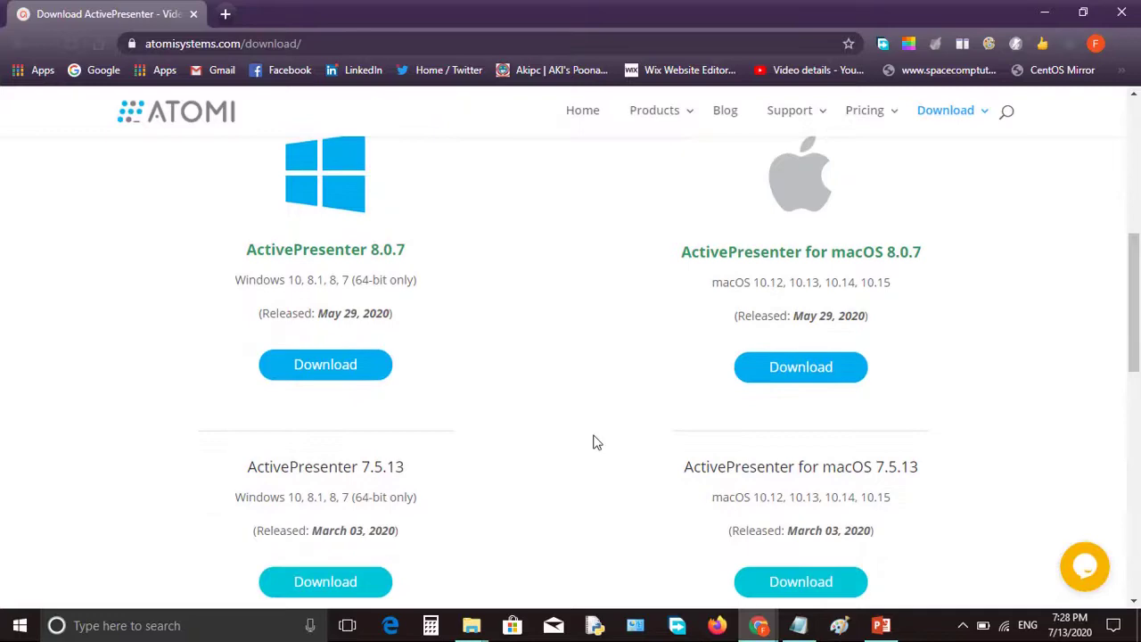
pyautogui.scroll(-4, 595, 441)
pyautogui.scroll(-3, 595, 441)
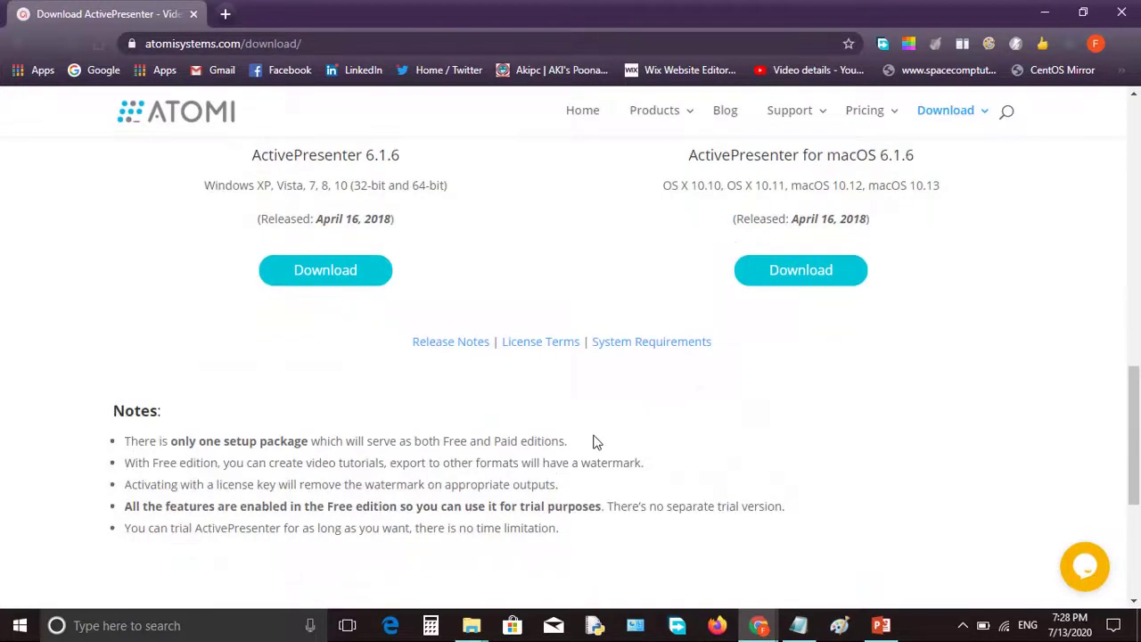
pyautogui.scroll(5, 596, 441)
pyautogui.scroll(1, 596, 441)
pyautogui.scroll(1, 595, 441)
pyautogui.scroll(1, 596, 442)
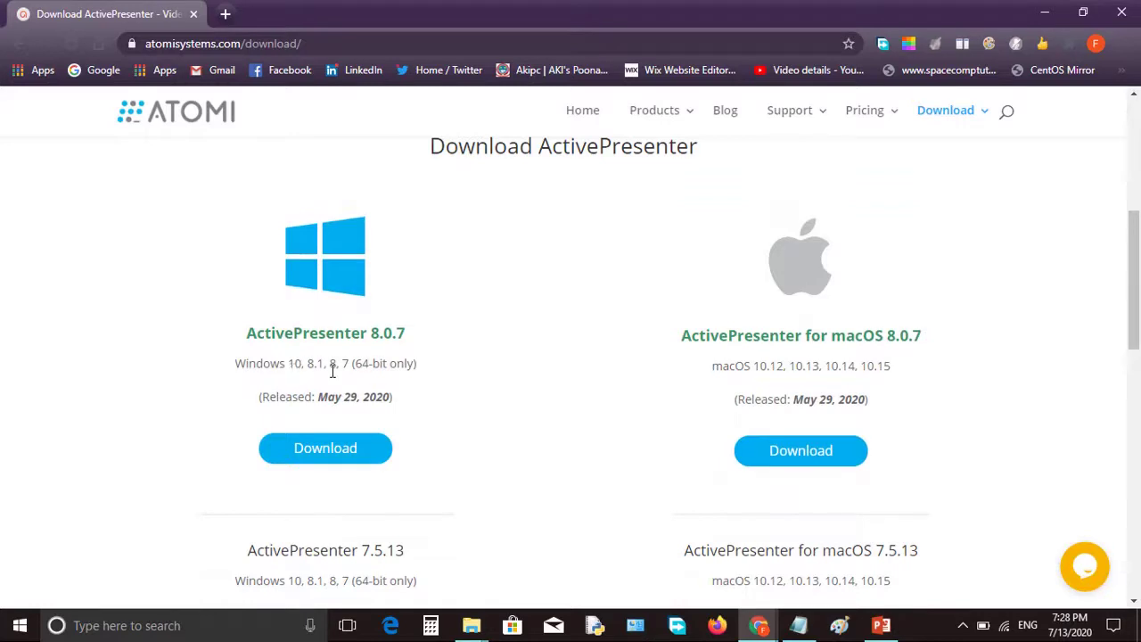
pyautogui.moveTo(360, 363); pyautogui.dragTo(412, 367)
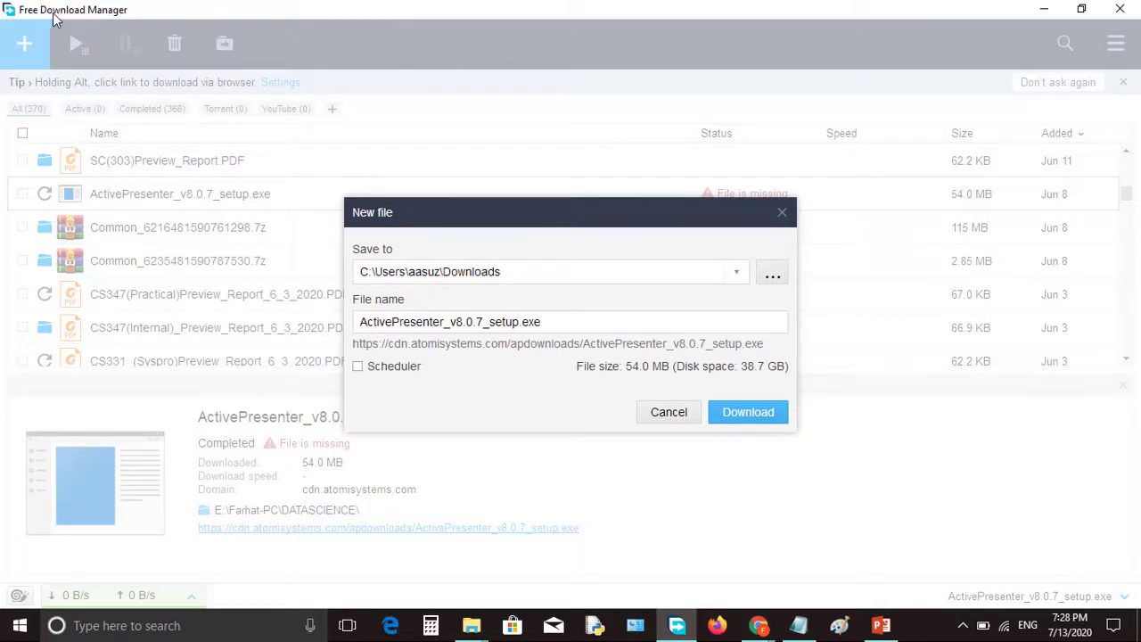
# Save ActivePresenter_v8.0.7_setup.exe to Downloads, then pause it at 2%.
pyautogui.click(740, 416)
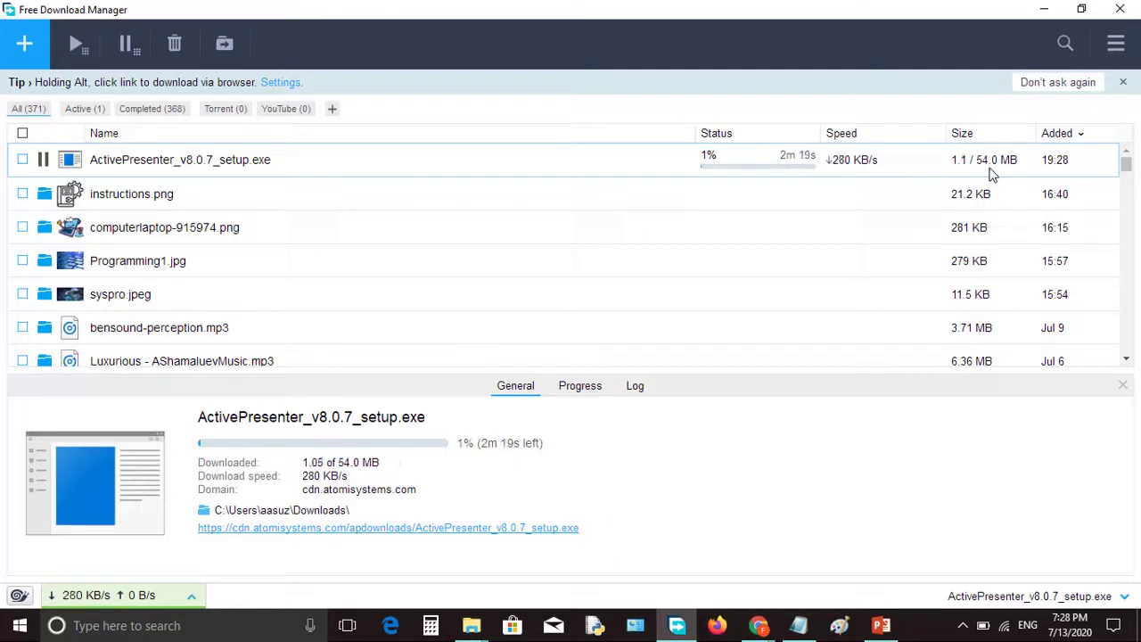
pyautogui.click(43, 160)
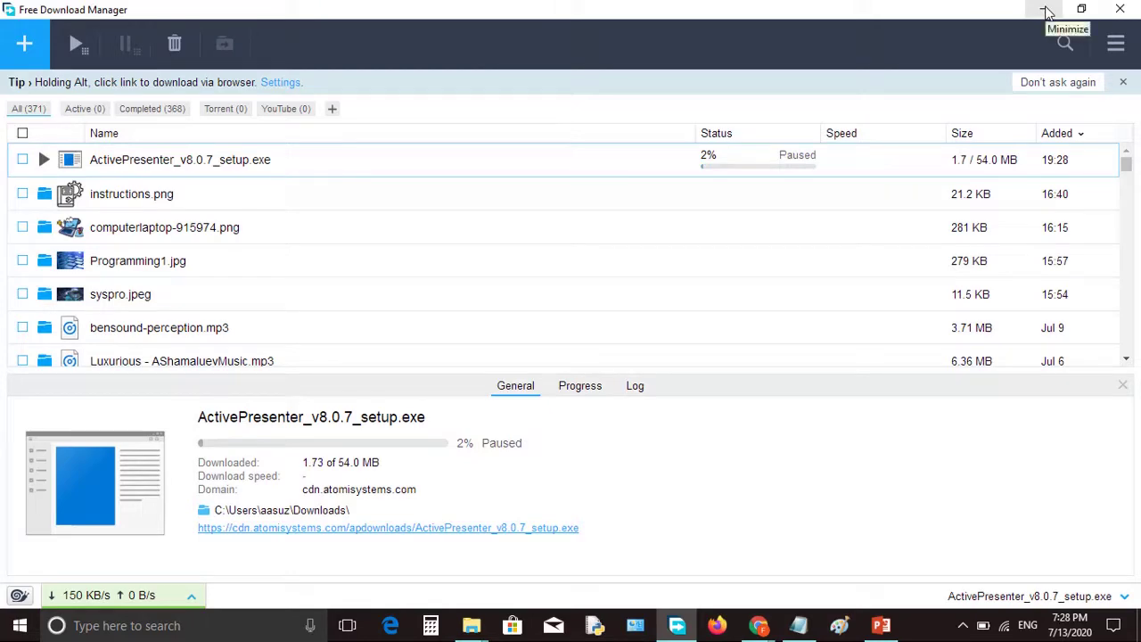
# Select the existing ActivePresenter 8.0.7 setup in the Softwares folder, then minimise the folder.
pyautogui.click(469, 629)
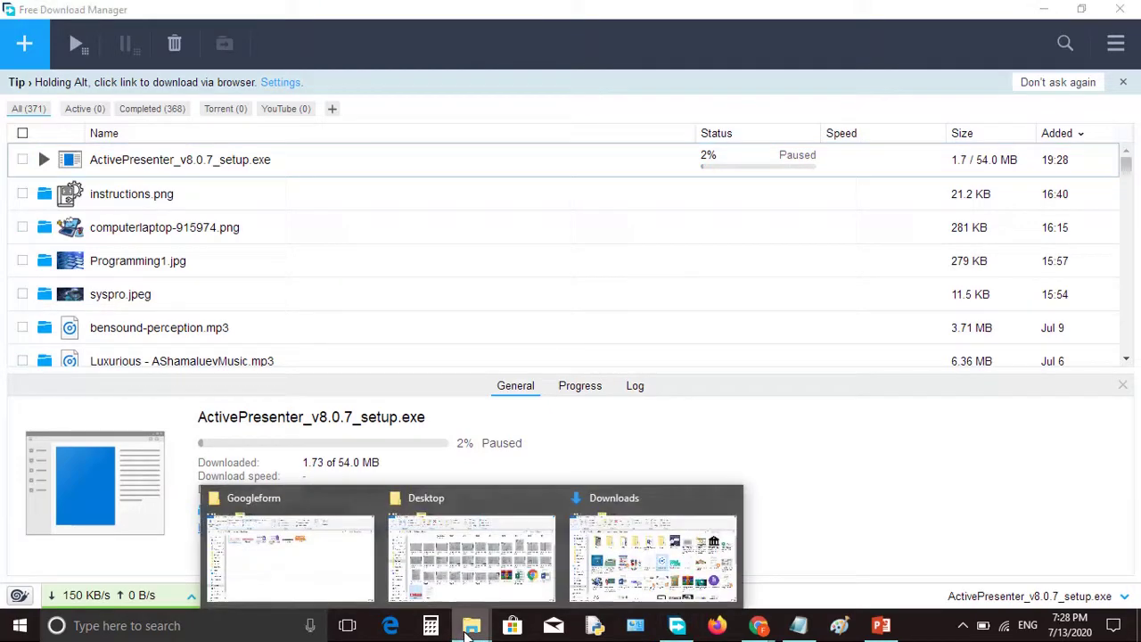
pyautogui.click(471, 558)
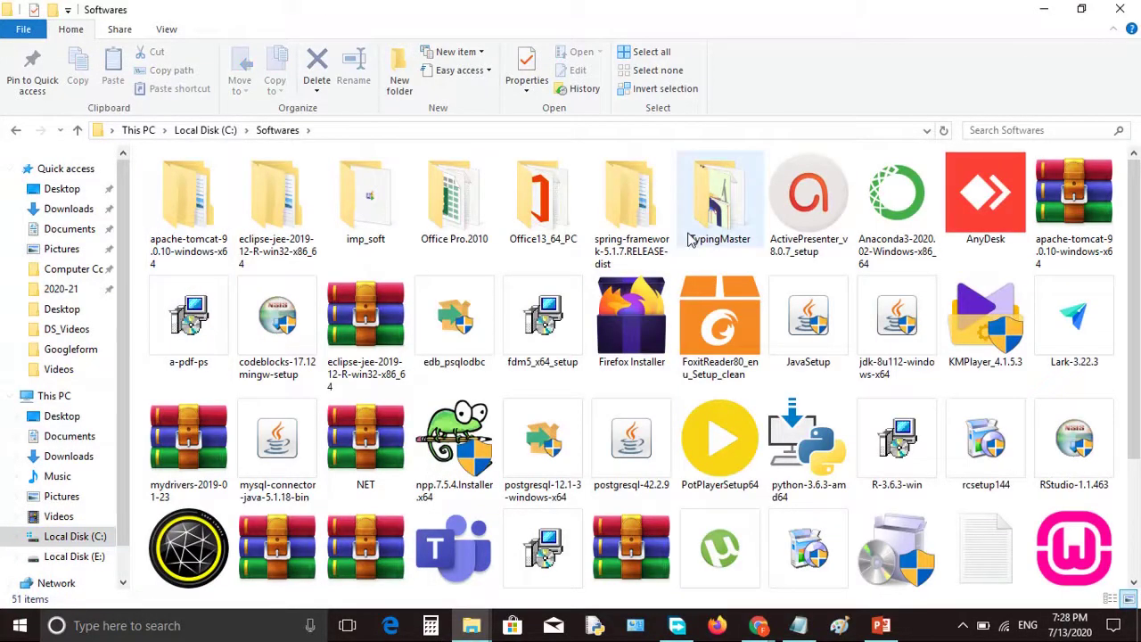
pyautogui.click(807, 227)
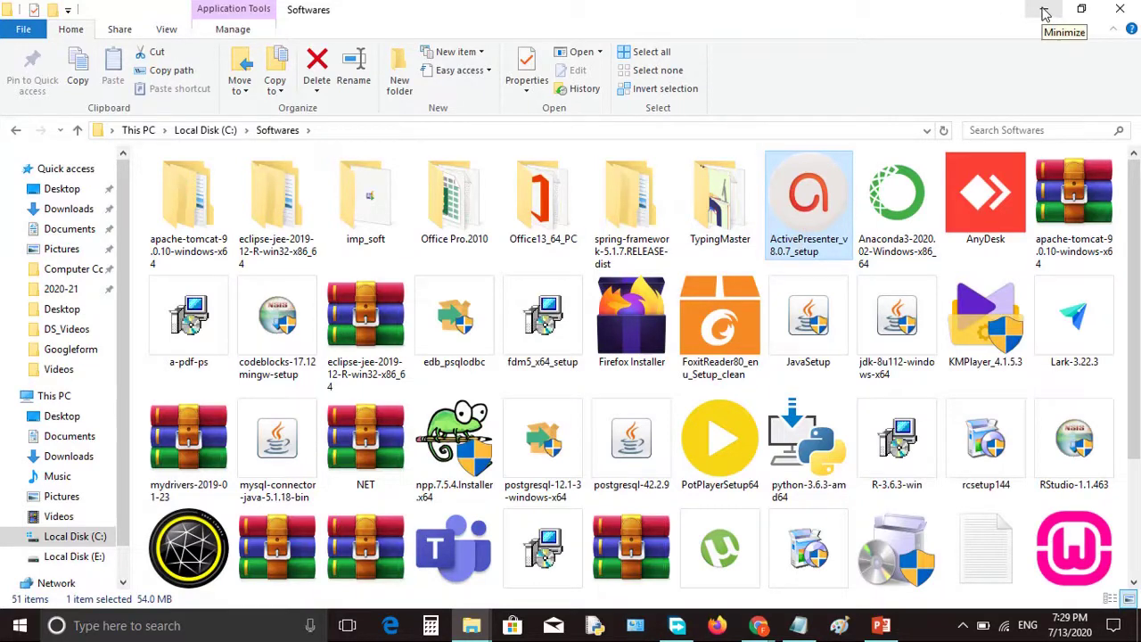
pyautogui.click(1044, 12)
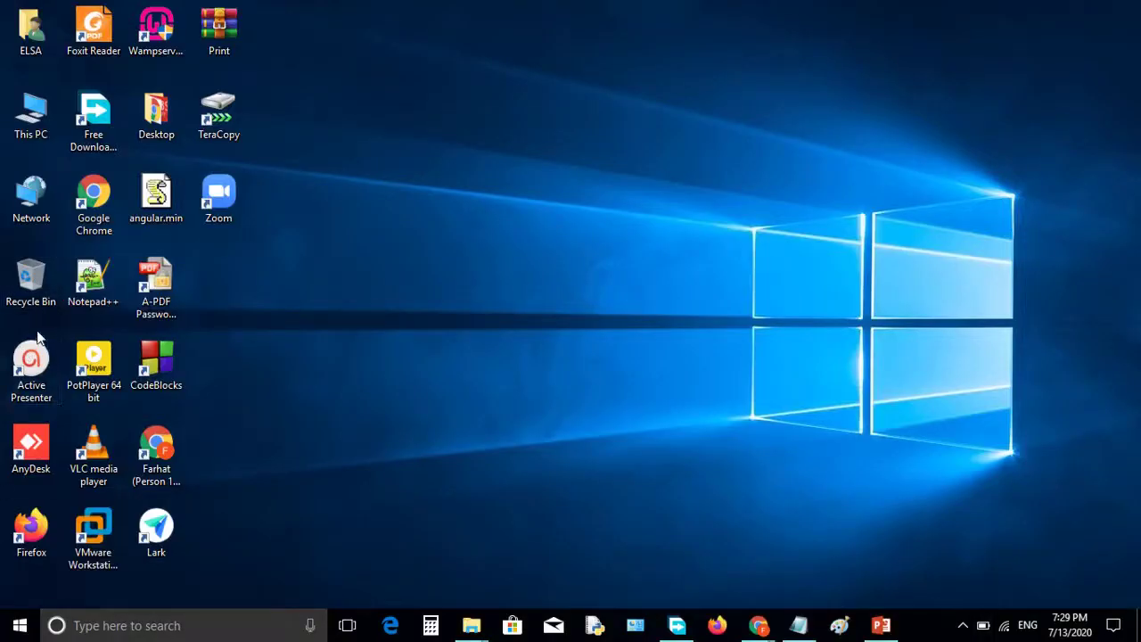
# Launch the Active Presenter desktop shortcut into the Free Edition template start screen.
pyautogui.doubleClick(32, 360)
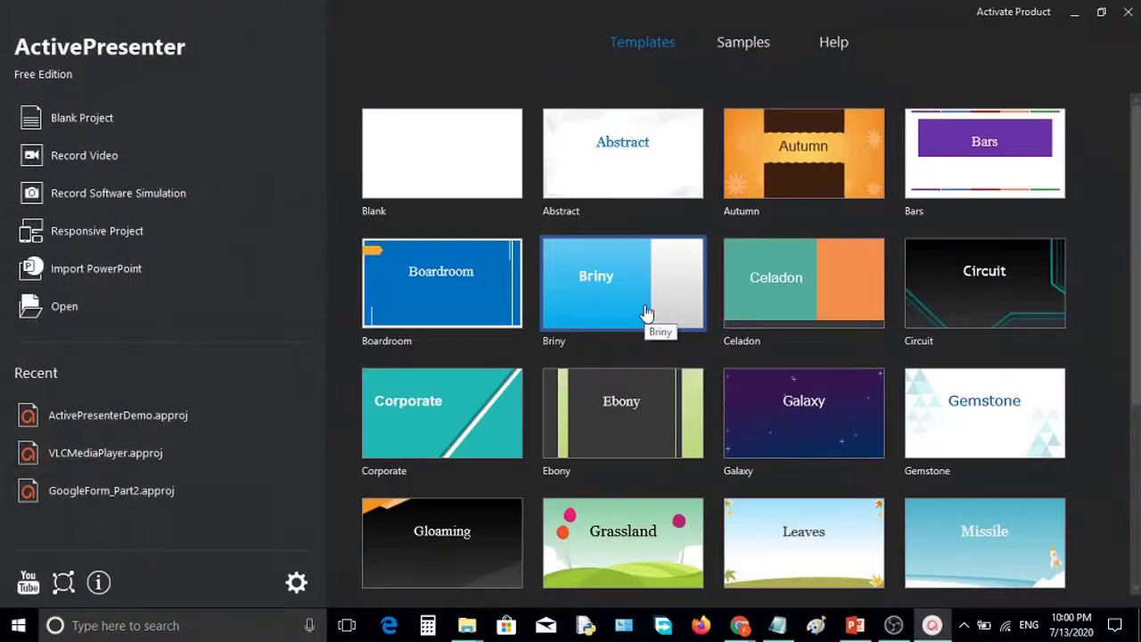
pyautogui.click(647, 312)
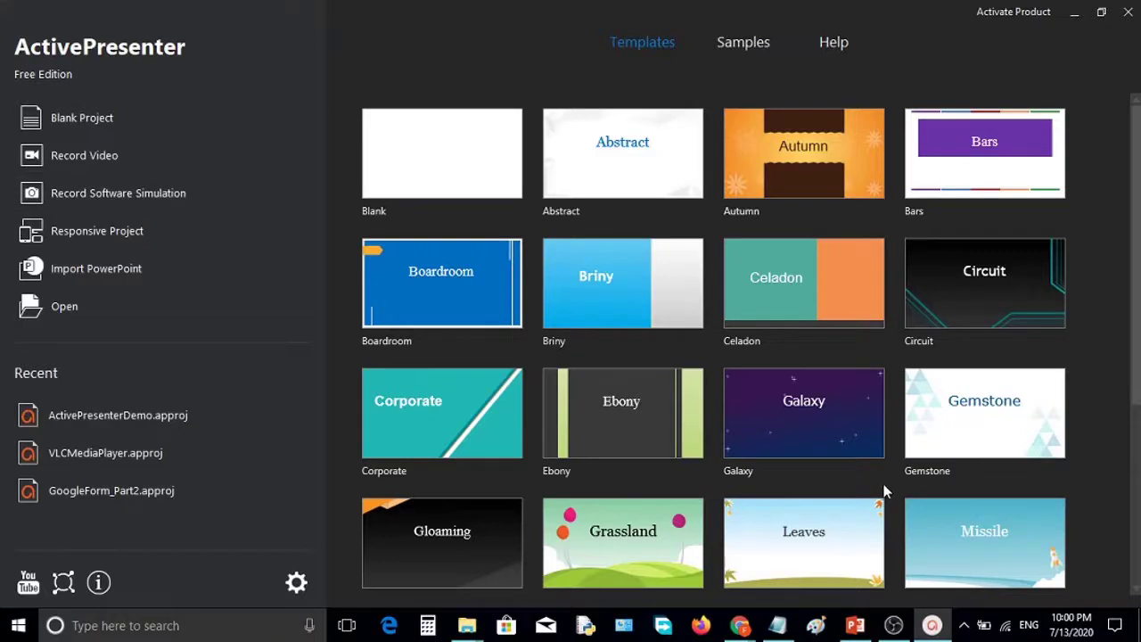
pyautogui.click(759, 45)
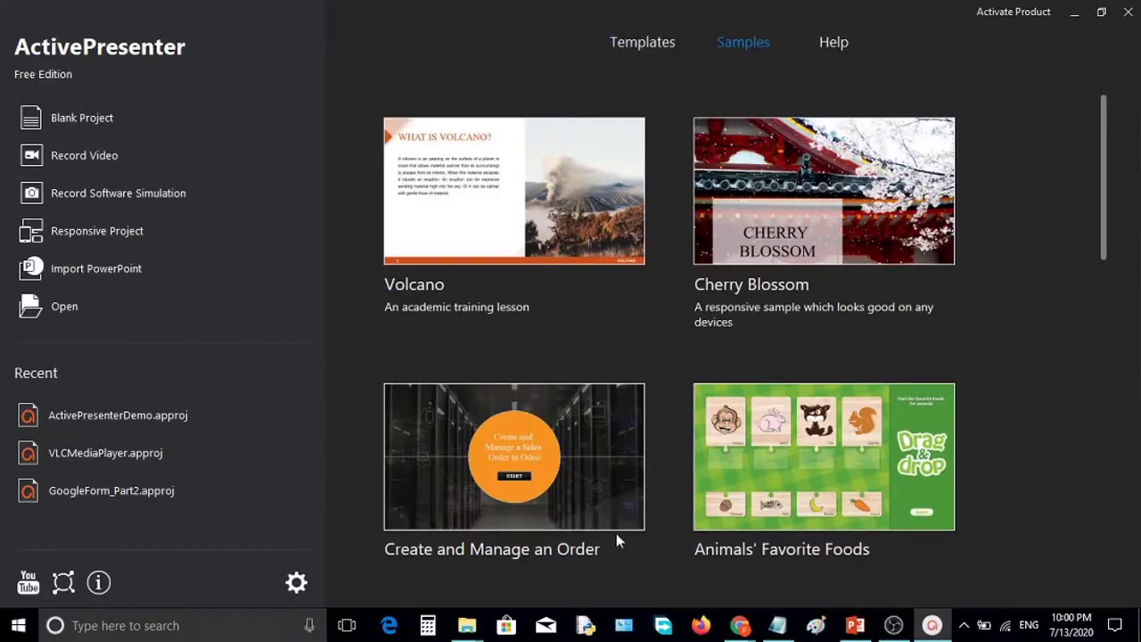
pyautogui.scroll(-3, 553, 501)
pyautogui.scroll(-2, 557, 504)
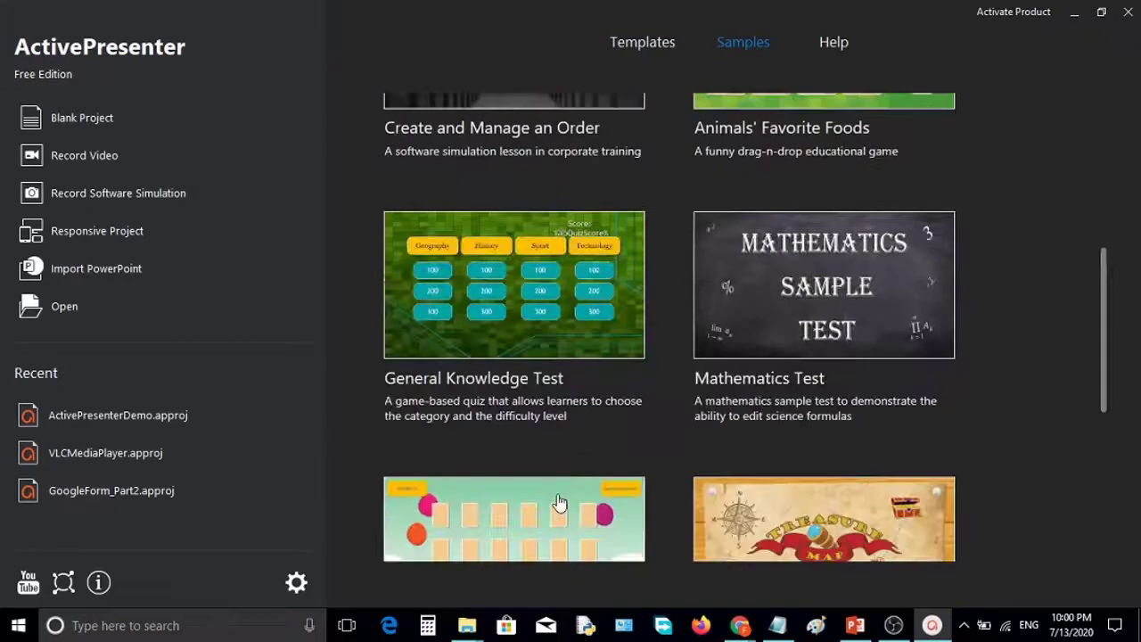
pyautogui.scroll(-4, 558, 504)
pyautogui.scroll(5, 559, 504)
pyautogui.scroll(1, 558, 503)
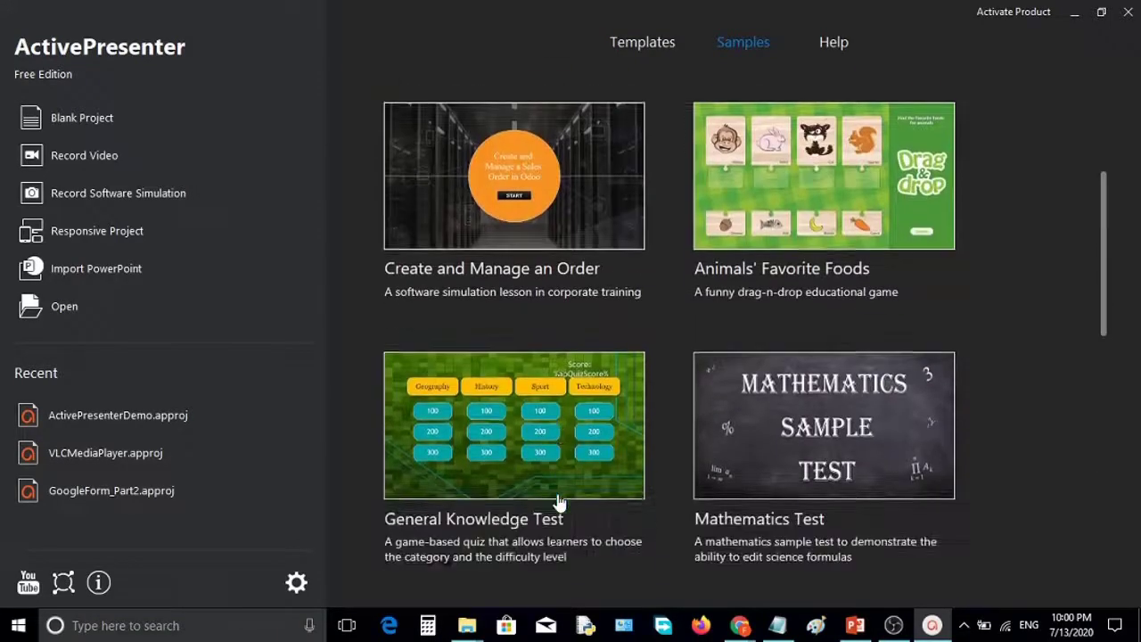
pyautogui.scroll(-5, 558, 504)
pyautogui.scroll(-2, 558, 503)
pyautogui.scroll(5, 558, 504)
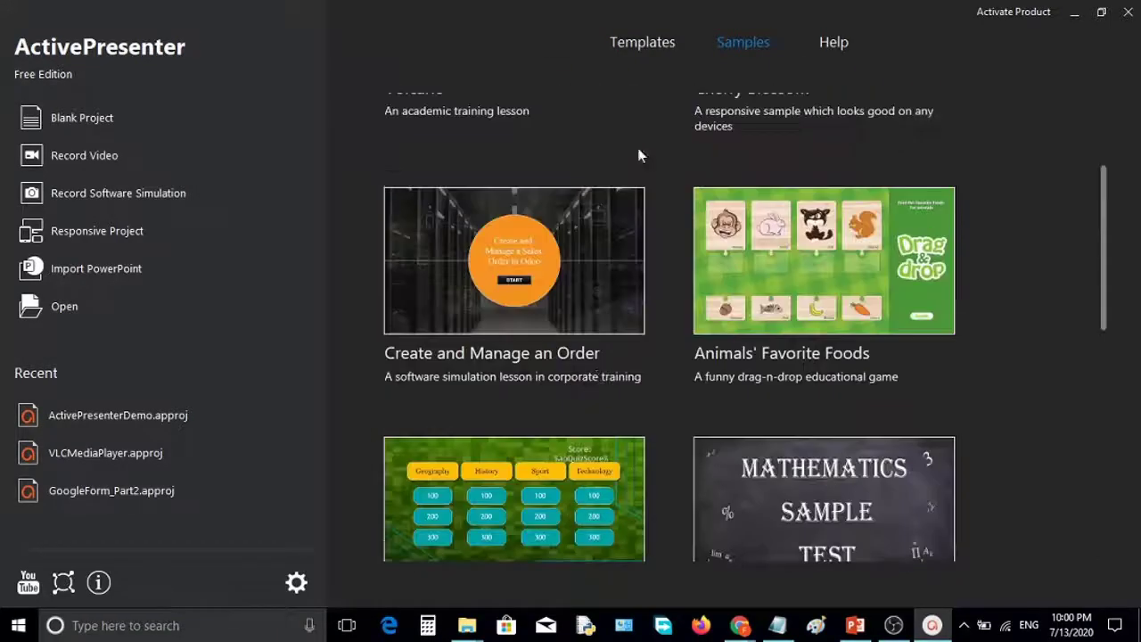
pyautogui.click(652, 41)
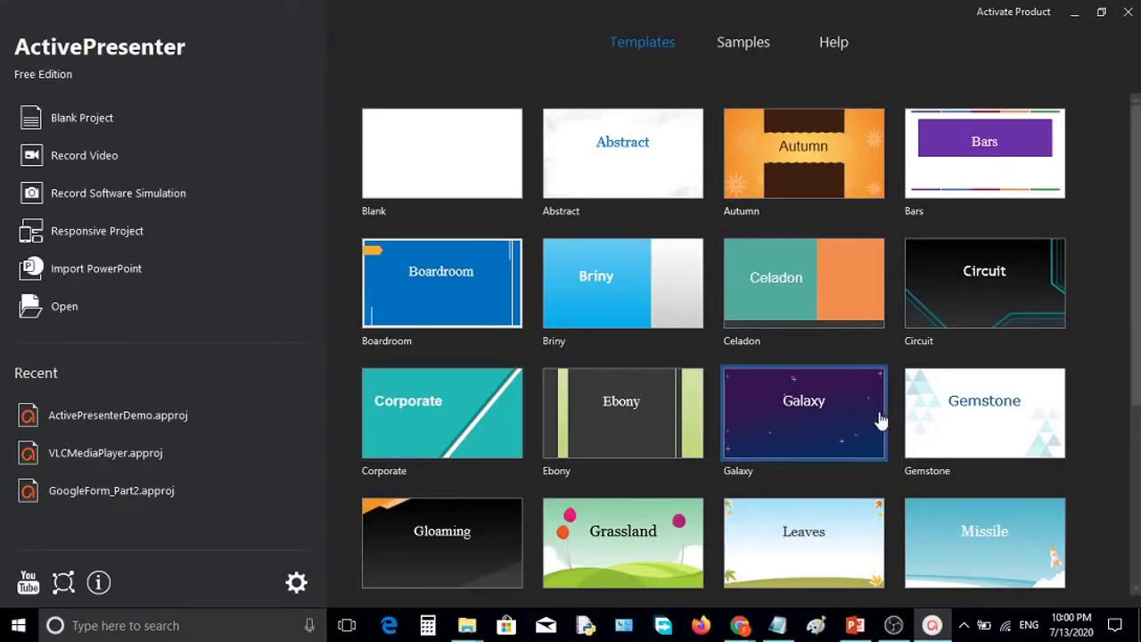
pyautogui.scroll(-2, 878, 416)
pyautogui.scroll(-1, 878, 417)
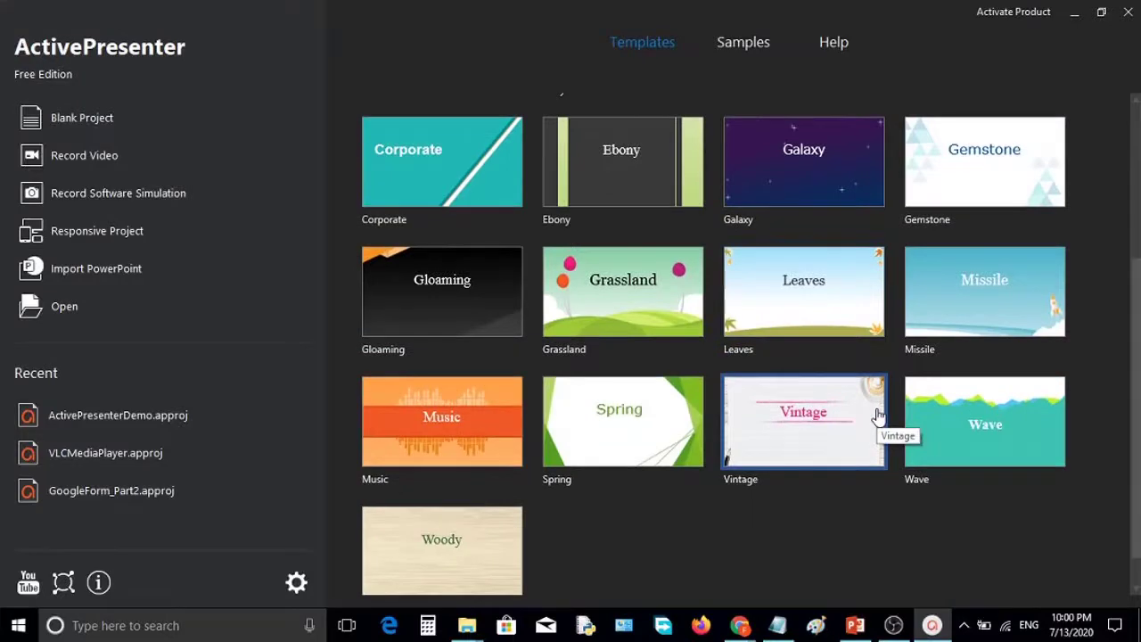
pyautogui.scroll(3, 878, 416)
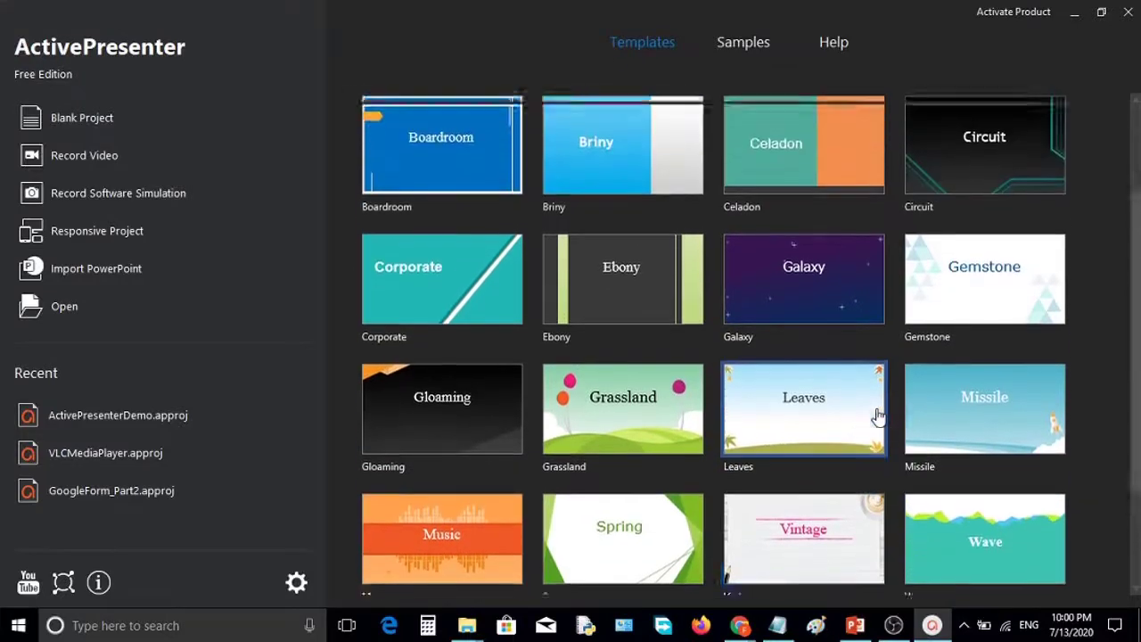